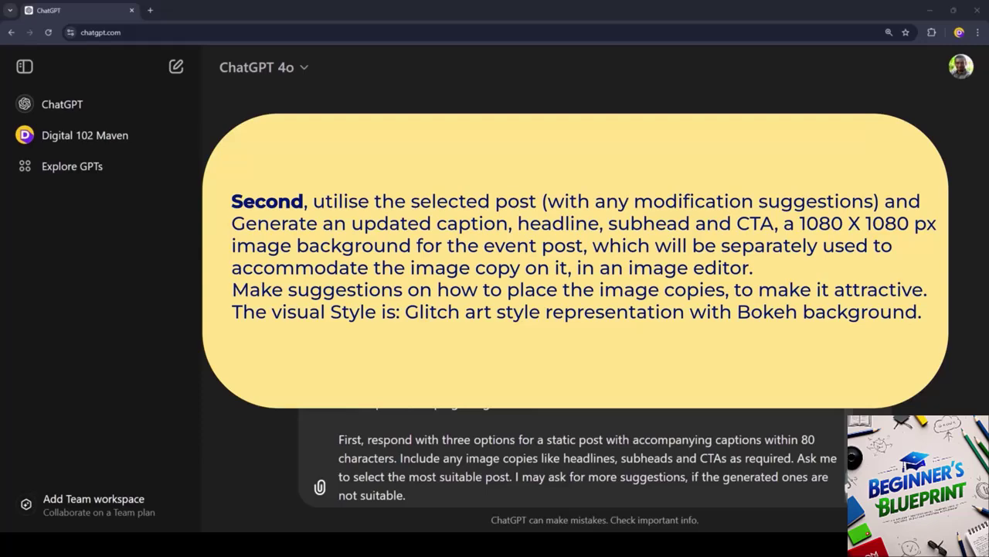
- Add a second instruction to the prompt requesting an updated caption, headline, subhead and CTA, a 1080 X 1080 px glitch-art Bokeh background, and placement suggestions
key(shift+Return)
key(shift+Return)
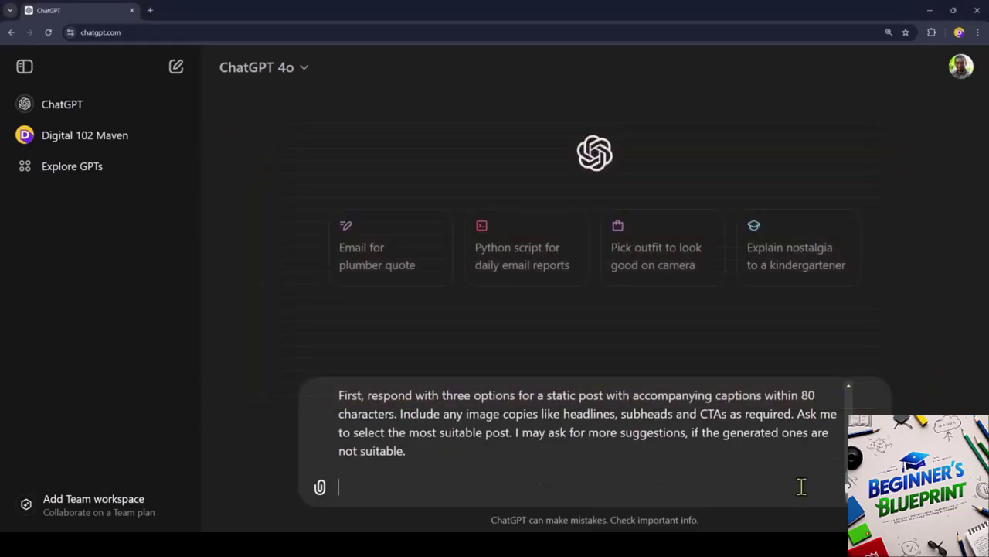
text(Second, utilize the selected post (with any modification suggestions) and Generate an updated caption, headline, subhead and CTA, a 1080 X 1080 px image background for the event post, which will be separately used to accommodate the image copy on it, in an image editor. Make suggestions on how to place the image copies, to make it attractive. The visual Style is: Glitch art style representation with Bokeh background.)
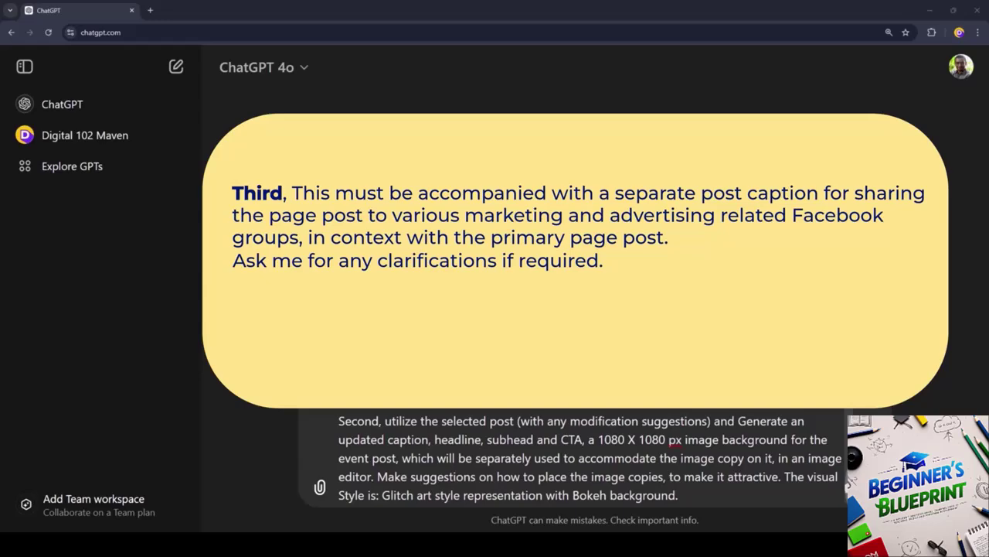
- Add a third instruction asking for a separate caption for sharing to marketing-related Facebook groups and any clarifications, and submit the prompt
key(shift+Return)
key(shift+Return)
text(Third, This must be accompanied with a separate post caption for sharing the page post to various marketing and advertising related Facebook groups, in context with the primary page post. Ask me for any clarifications if required.)
key(Return)
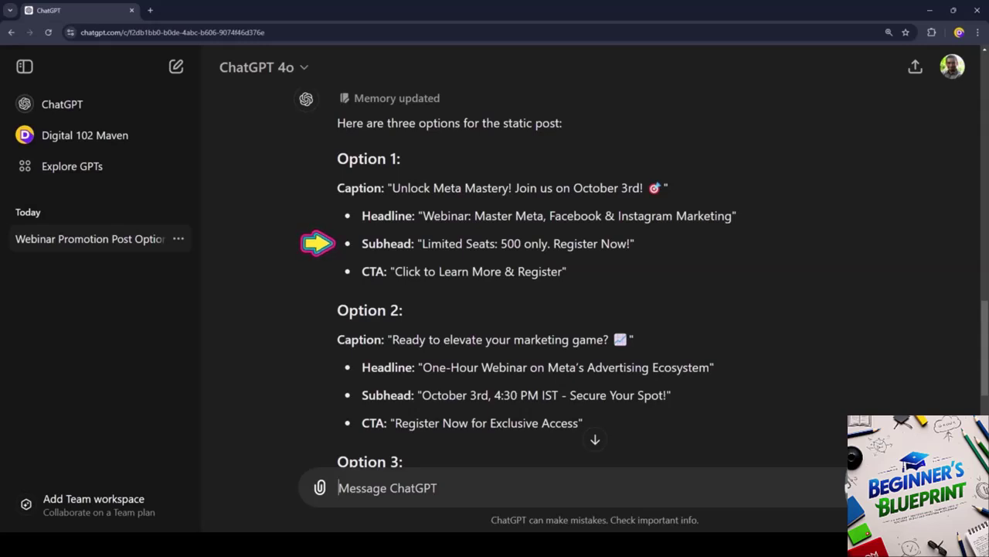
- Review the three static post options, reply "Please proceed with option 2.", and look through the image background suggestions
scroll(533, 271, down, 3)
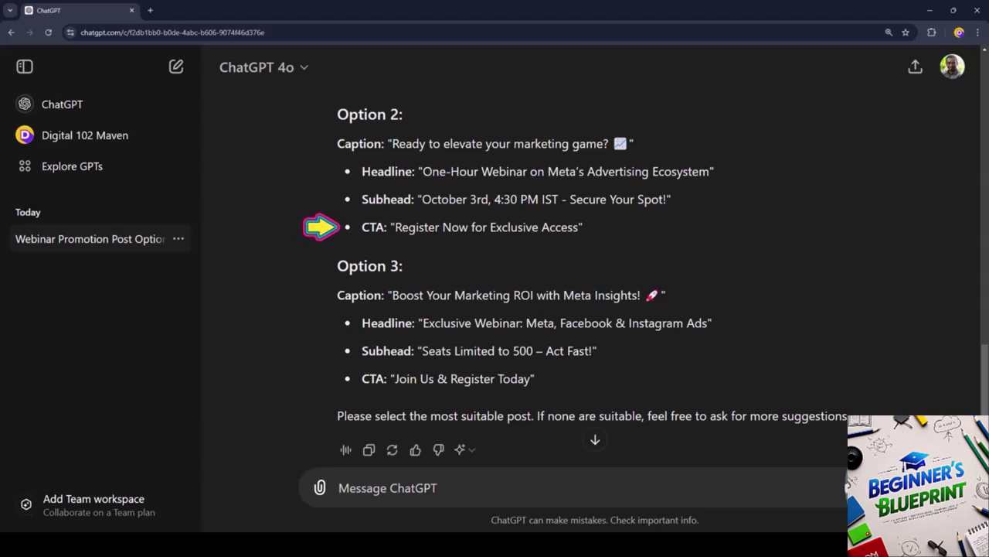
scroll(593, 255, down, 2)
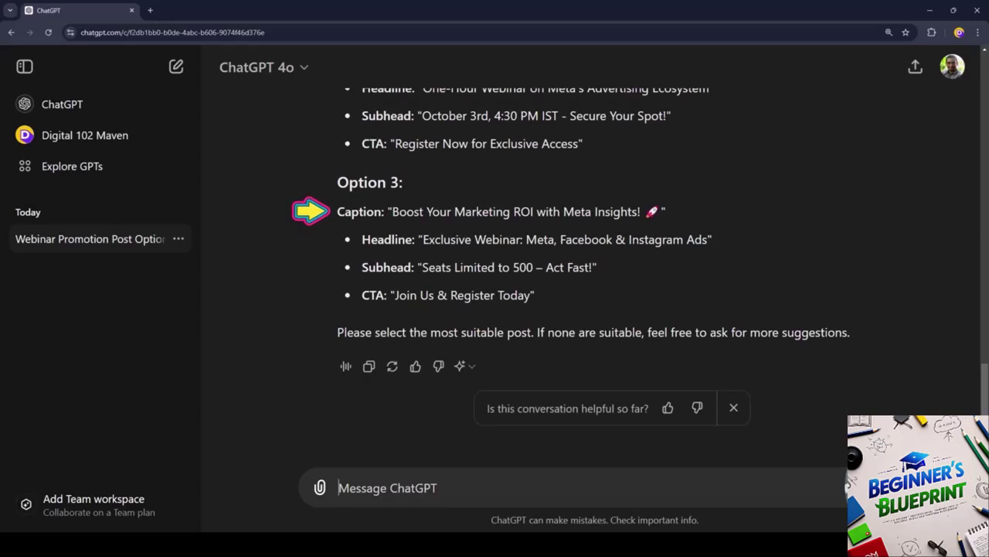
scroll(594, 255, up, 1)
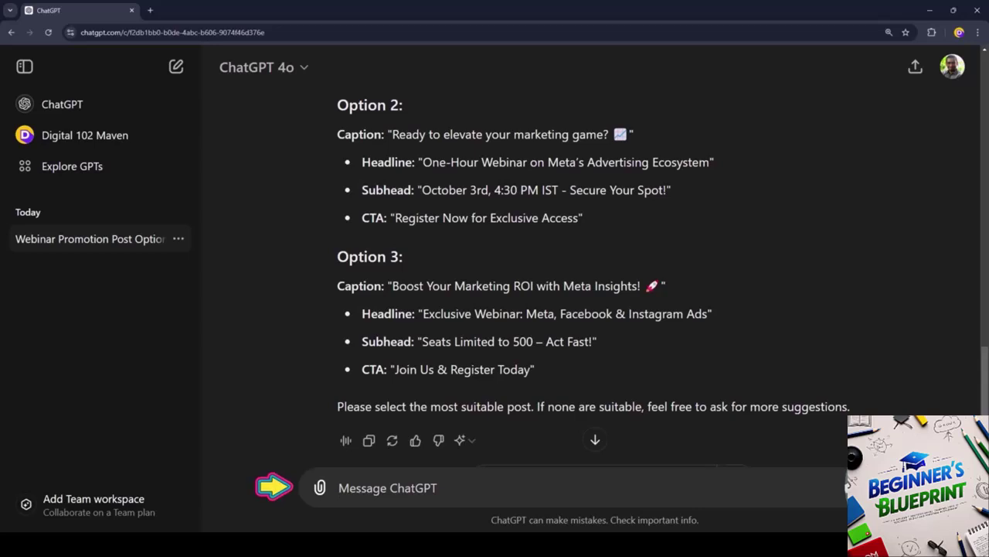
text(Please proceed with option 2.)
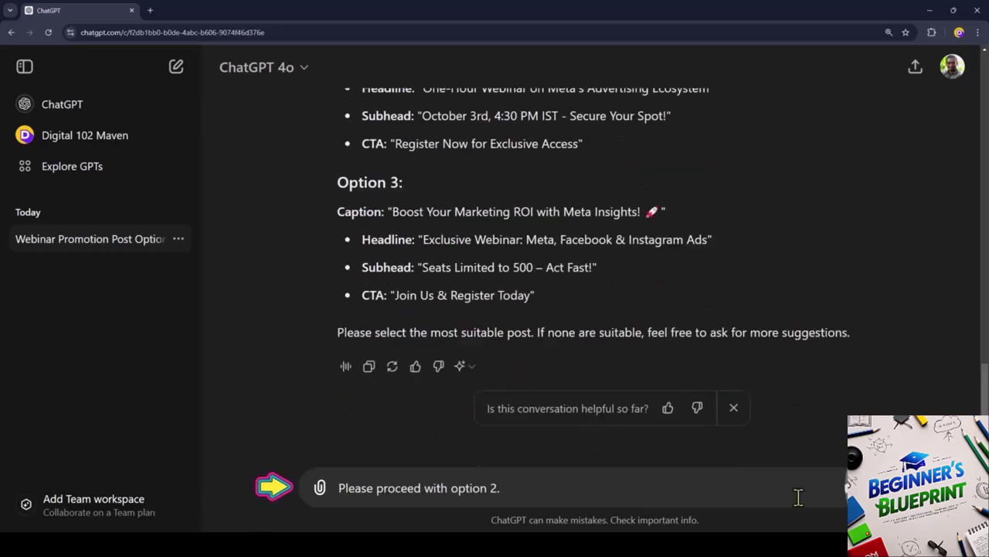
key(Return)
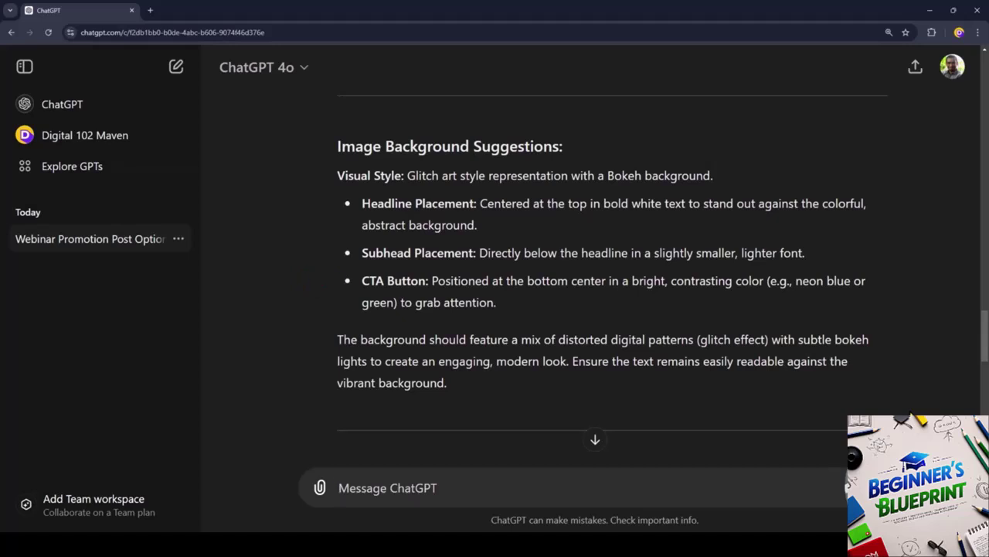
scroll(595, 271, down, 2)
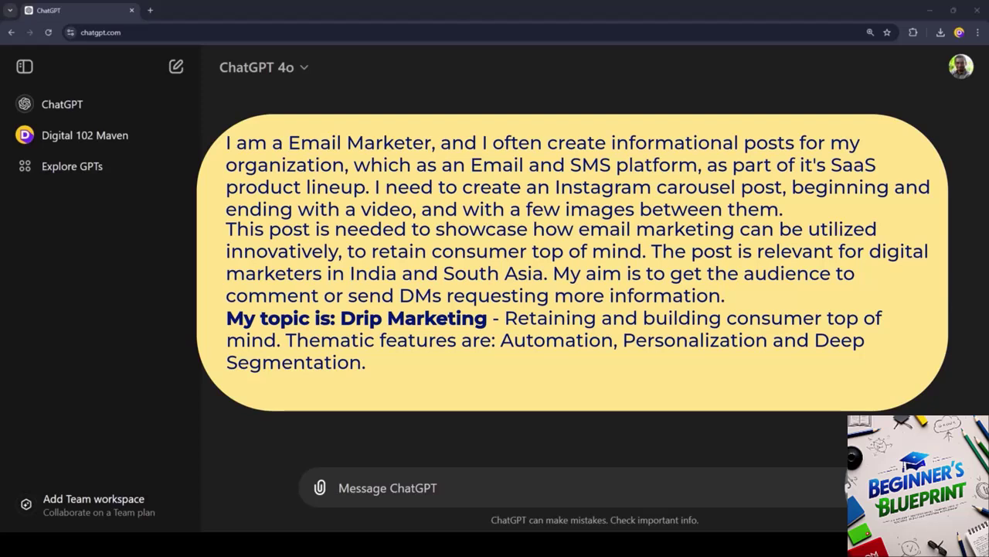
- Write an Email Marketer's prompt for an Instagram carousel on Drip Marketing, including the High-Growth Trailblazers, Ages 25-34 audience, key benefits and value propositions
text(I am a Email Marketer, and I often create informational posts for my organization, which as an Email and SMS platform, as part of it's SaaS product lineup. I need to create an Instagram carousel post, beginning and ending with a video, and with a few images between them.  This post is needed to showcase how email marketing can be utilized innovatively, to retain consumer top of mind. The post is relevant for digital marketers in India and South Asia. My aim is to get the audience to comment or send DMs requesting more information. My topic is: Drip Marketing - Retaining and building consumer top of mind. Thematic features are: Automation, Personalization and Deep Segmentation.)
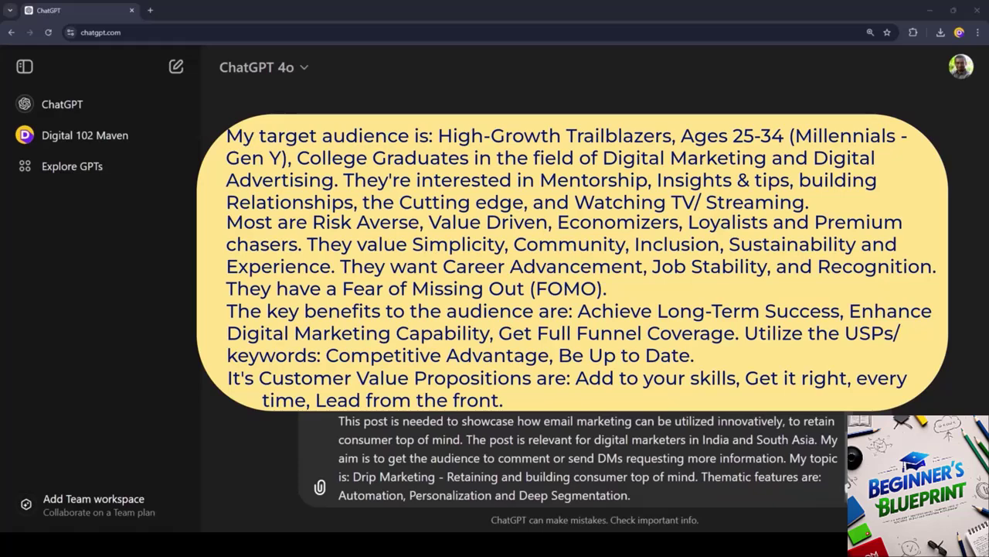
key(shift+Return)
text(My target audience is: High-Growth Trailblazers, Ages 25-34 (Millennials - Gen Y), College Graduates in the field of Digital Marketing and Digital Advertising. They're interested in Mentorship, Insights & tips, building Relationships, the Cutting edge, and Watching TV/ Streaming. Most are Risk Averse, Value Driven, Economizers, Loyalists and Premium chasers. They value Simplicity, Community, Inclusion, Sustainability and Experience. They want Career Advancement, Job Stability, and Recognition. They have a Fear of Missing Out (FOMO). The key benefits to the audience are: Achieve Long-Term Success, Enhance Digital Marketing Capability, Get Full Funnel Coverage. Utilize the USPs/ keywords: Competitive Advantage, Be Up to Date. It's Customer Value Propositions are: Add to your skills, Get it right, every time, Lead from the front.)
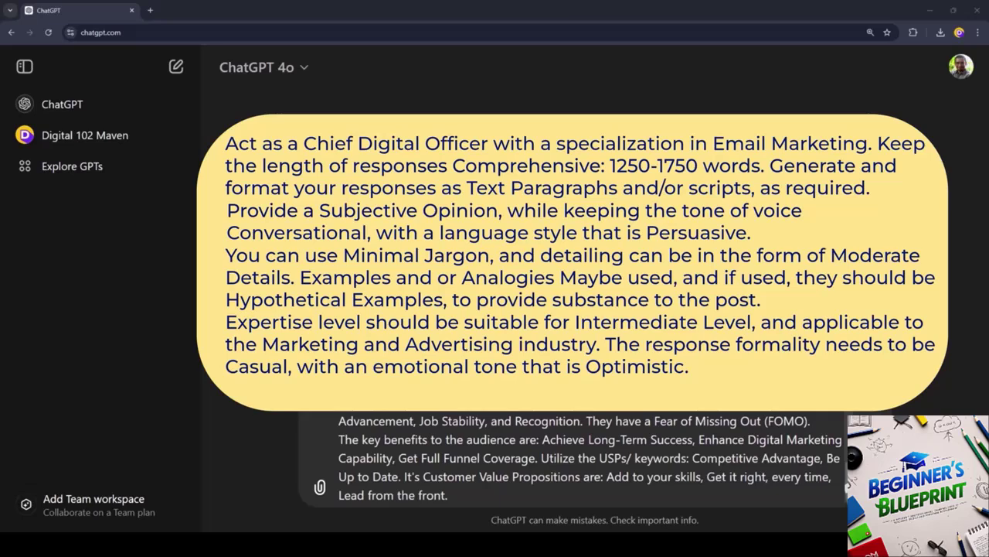
- Add the Chief Digital Officer role with 1250-1750 word responses, request a caption, up to 10 video scripts and images, and submit the prompt
text(Act as a Chief Digital Officer with a specialization in Email Marketing. Keep the length of responses Comprehensive: 1250-1750 words. Generate and format your responses as Text Paragraphs and/or scripts, as required. Provide a Subjective Opinion, while keeping the tone of voice Conversational, with a language style that is Persuasive. You can use Minimal Jargon, and detailing can be in the form of Moderate Details. Examples and or Analogies Maybe used, and if used, they should be Hypothetical Examples, to provide substance to the post. Expertise level should be suitable for Intermediate Level, and applicable to the Marketing and Advertising industry. The response formality needs to be Casual, with an emotional tone that is Optimistic.)
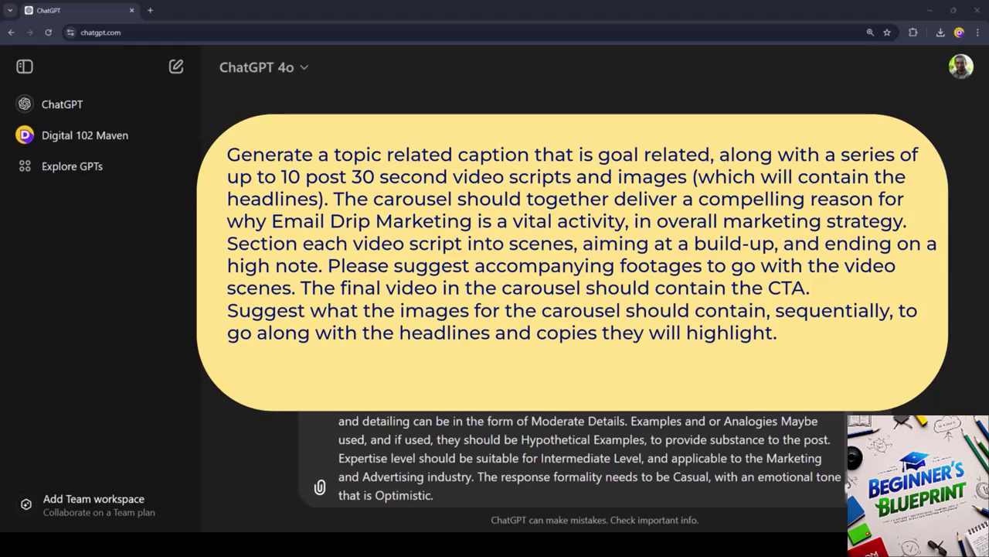
text(Generate a topic related caption that is goal related, along with a series of up to 10 post 30 second video scripts and images (which will contain the headlines). The carousel should together deliver a compelling reason for why Email Drip Marketing is a vital activity, in overall marketing strategy.  Section each video script into scenes, aiming at a build-up, and ending on a high note. Please suggest accompanying footages to go with the video scenes. The final video in the carousel should contain the CTA.  Suggest what the images for the carousel should contain, sequentially, to go along with the headlines and copies they will highlight.)
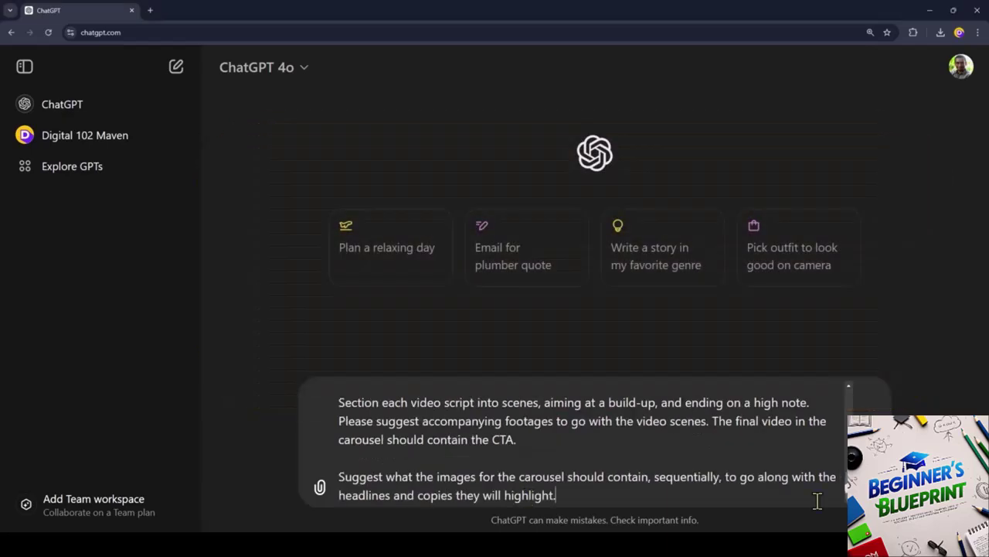
key(Return)
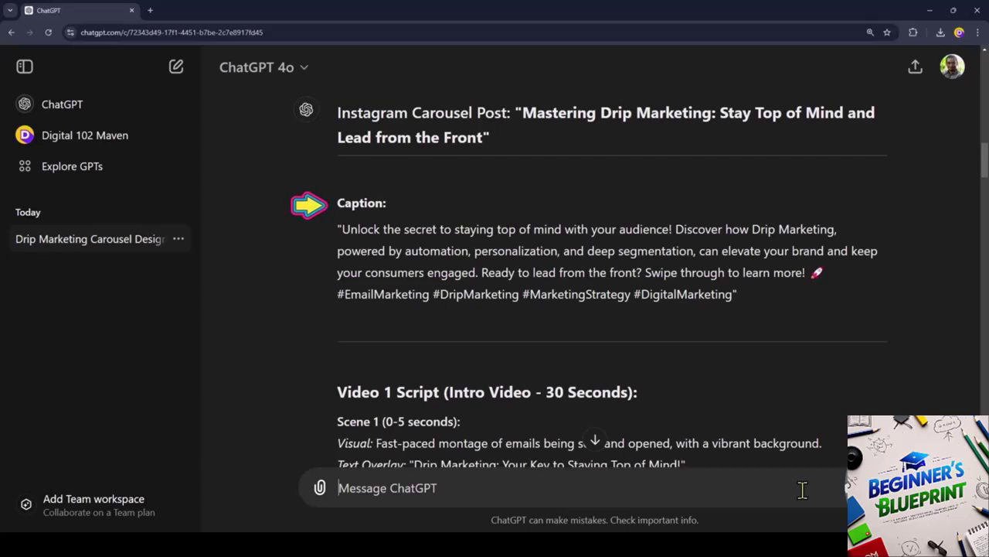
- Read through the generated carousel content, from the caption and image headlines to the closing video script with its CTA
scroll(801, 491, down, 4)
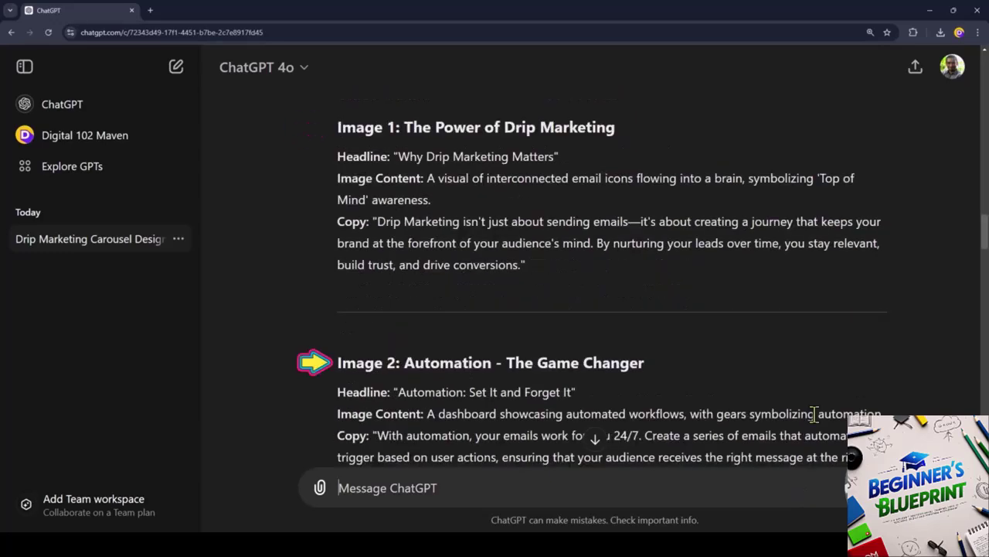
scroll(814, 414, down, 2)
scroll(814, 417, down, 2)
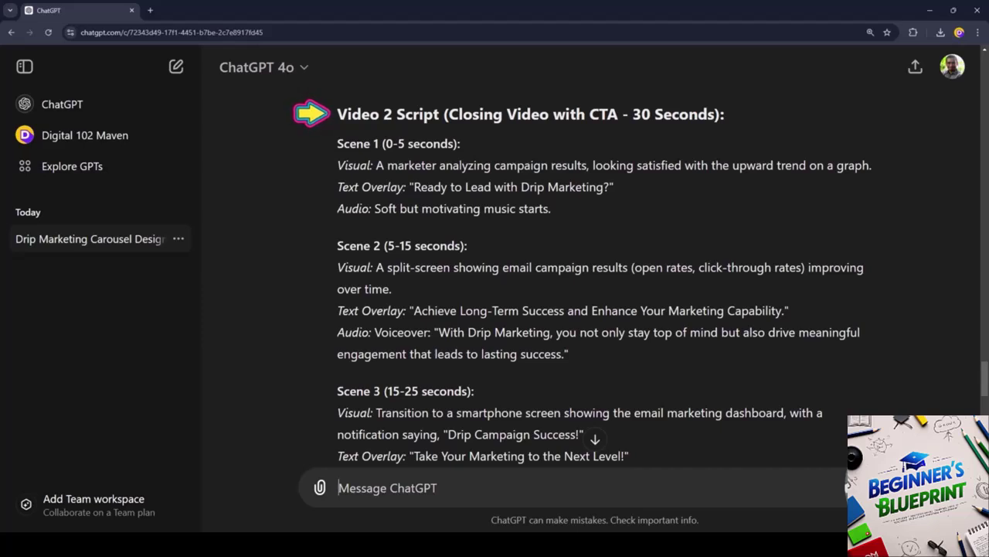
scroll(595, 286, down, 1)
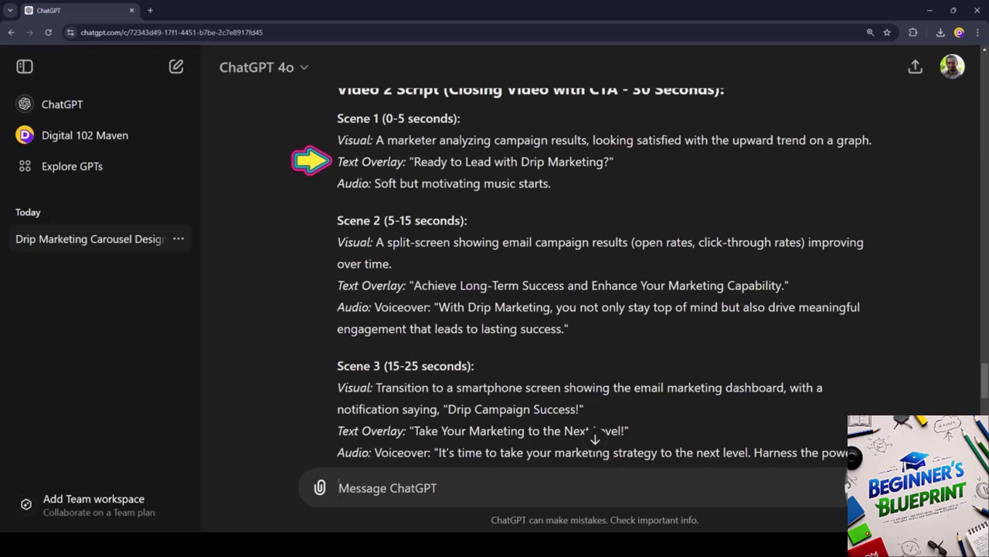
scroll(595, 271, down, 2)
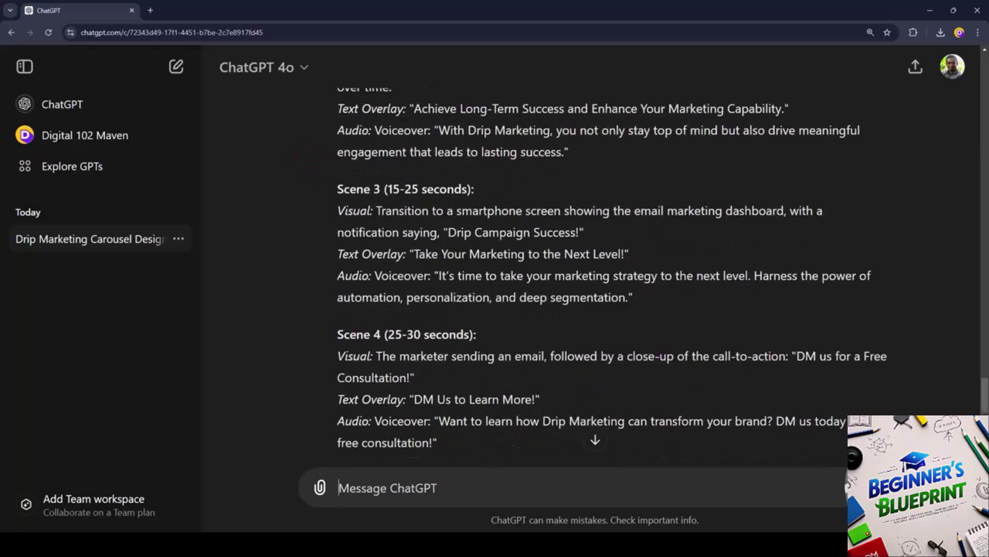
scroll(595, 270, down, 5)
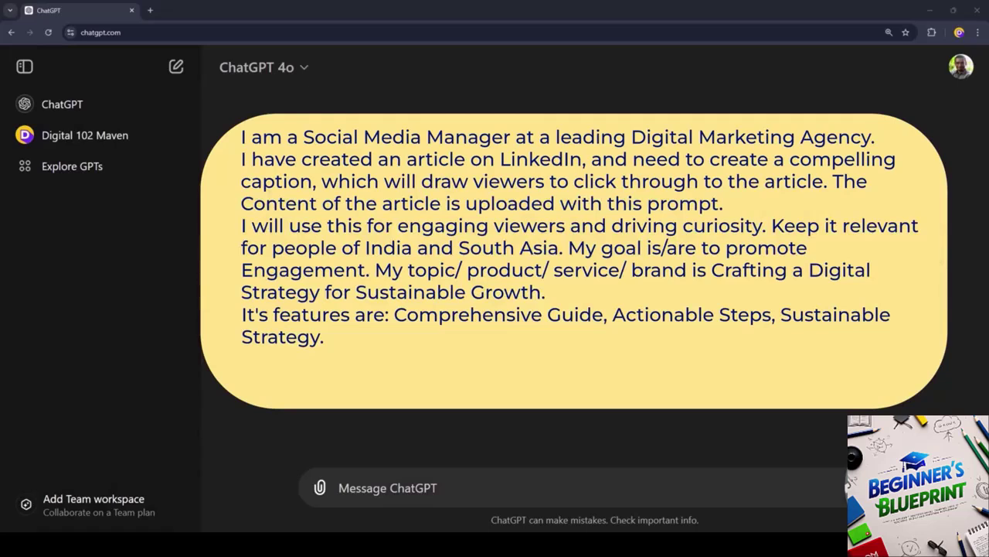
- Paste the LinkedIn article caption brief on Crafting a Digital Strategy for Sustainable Growth, with its audience details and PDF reference, followed by a blank line
click(784, 486)
key(ctrl+v)
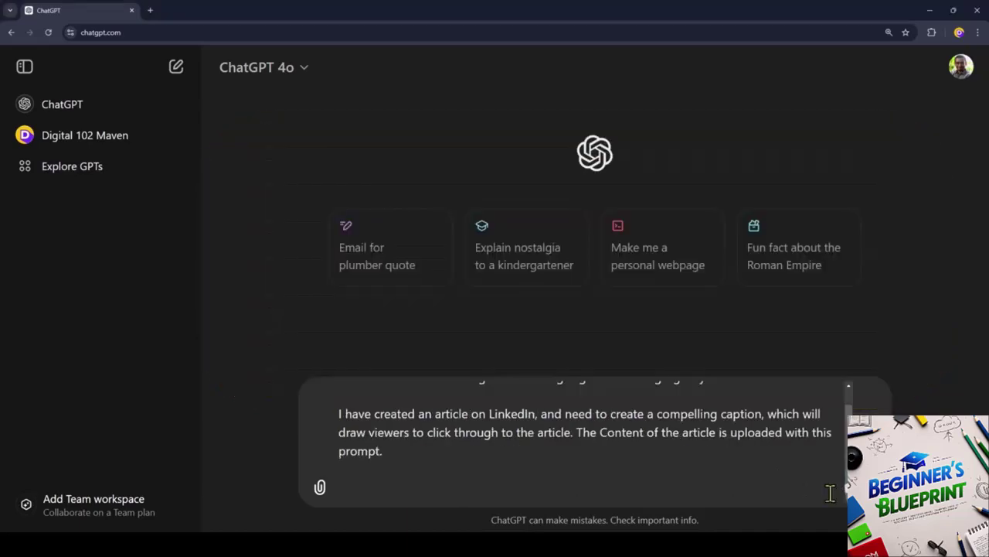
key(ctrl+v)
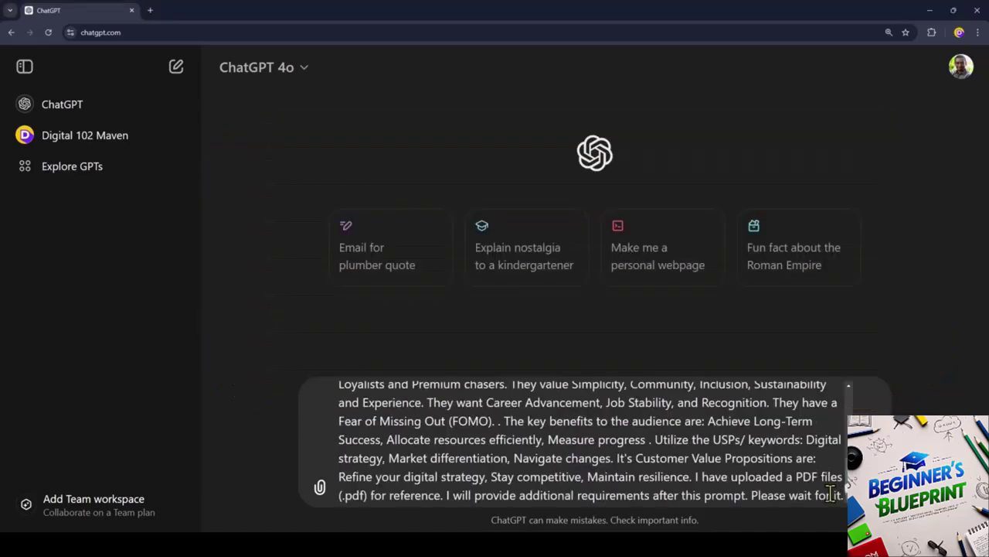
key(shift+Return)
key(shift+Return)
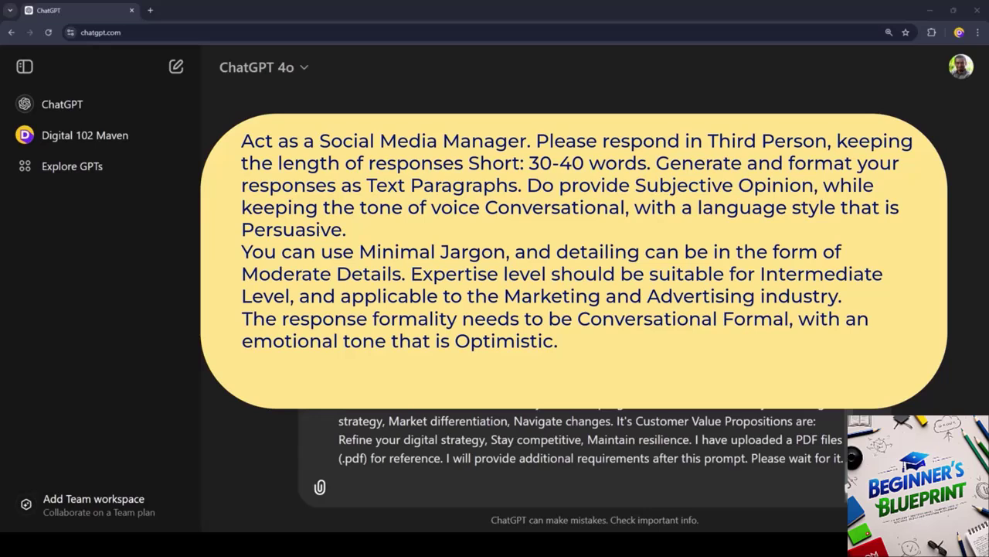
- Add response instructions: act as a Social Media Manager, third person, 30-40 words, conversational and persuasive, minimal jargon, Intermediate Level, Conversational Formal, Optimistic
click(822, 490)
text(Act as a Social Media Manager. Please respond in Third Person, keeping the length of responses Short: 30-40 words. Generate and format your responses as Text Paragraphs. Do provide Subjective Opinion, while keeping the tone of voice Conversational, with a language style that is Persuasive. You can use Minimal Jargon, and detailing can be in the form of Moderate Details. Expertise level should be suitable for Intermediate Level, and applicable to the Marketing and Advertising industry. The response formality needs to be Conversational Formal, with an emotional tone that is Optimistic.)
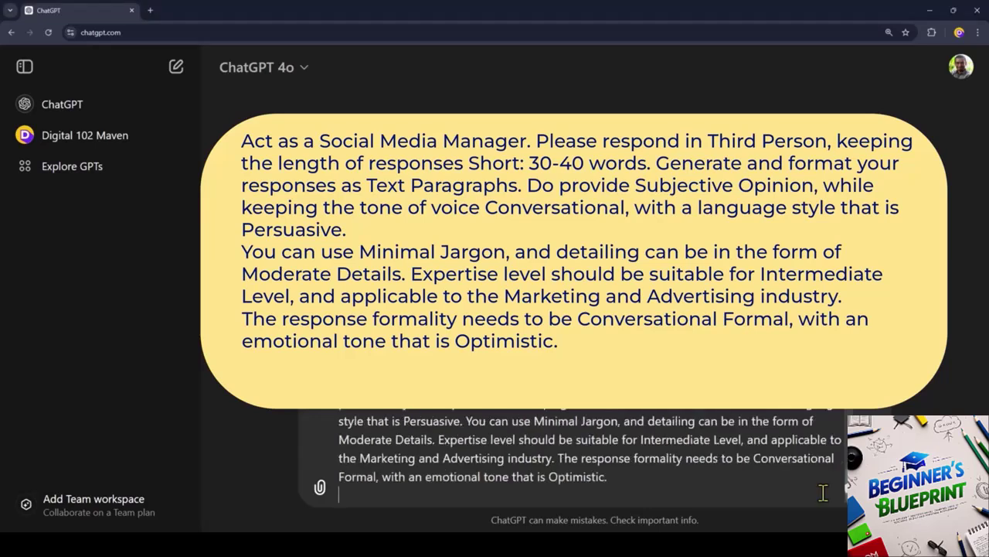
key(shift+Return)
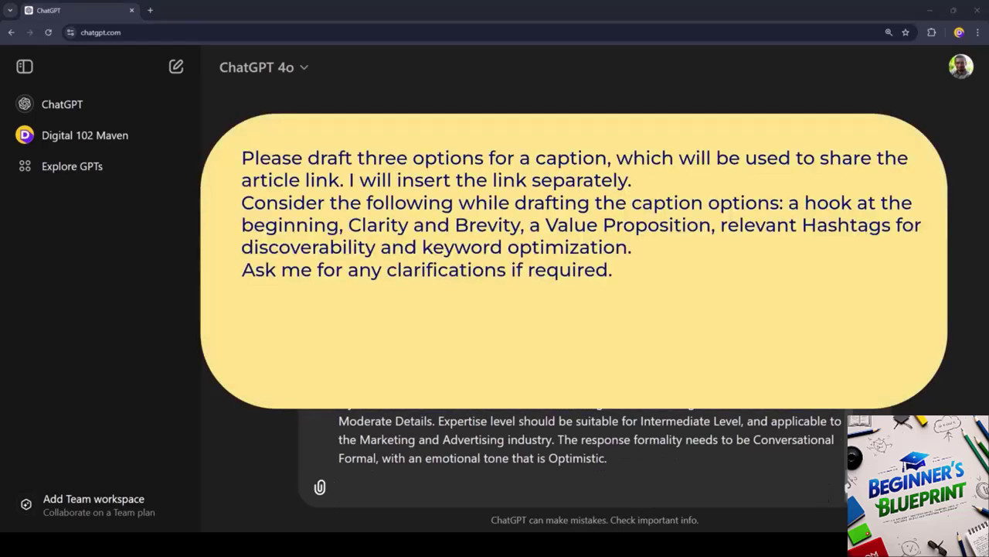
- Request three article caption options with a hook, value proposition and hashtags, attach "05b1 GPT Article Demo 01.pdf", and submit the prompt
click(801, 497)
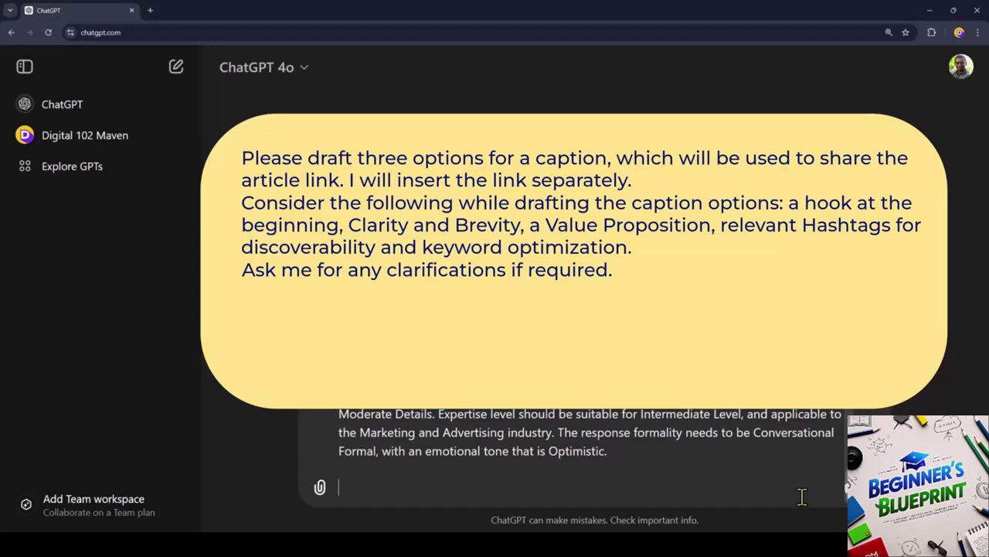
text(Please draft three options for a caption, which will be used to share the article link. I will insert the link separately. Consider the following while drafting the caption options: a hook at the beginning, Clarity and Brevity, a Value Proposition, relevant Hashtags for discoverability and keyword optimization. Ask me for any clarifications if required.)
scroll(802, 497, up, 5)
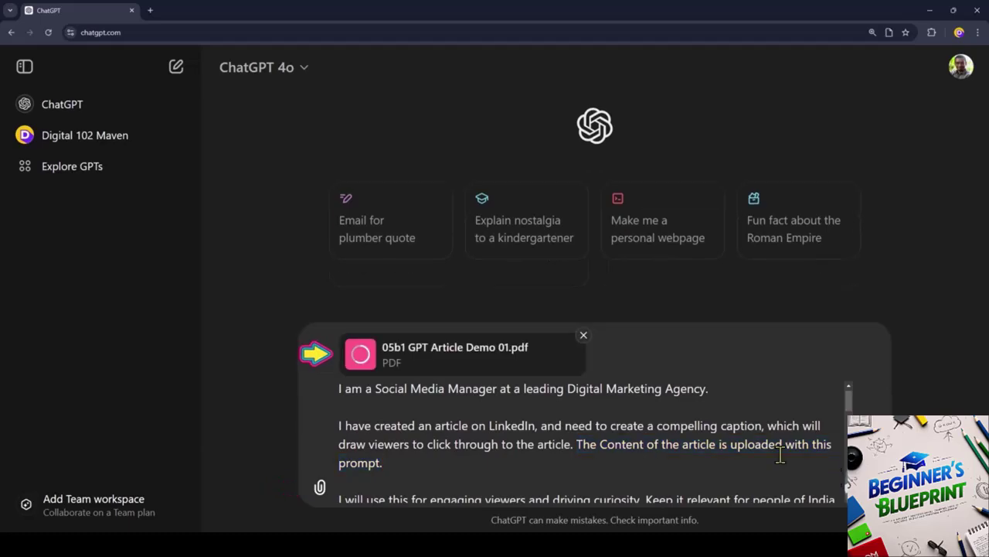
scroll(783, 486, down, 5)
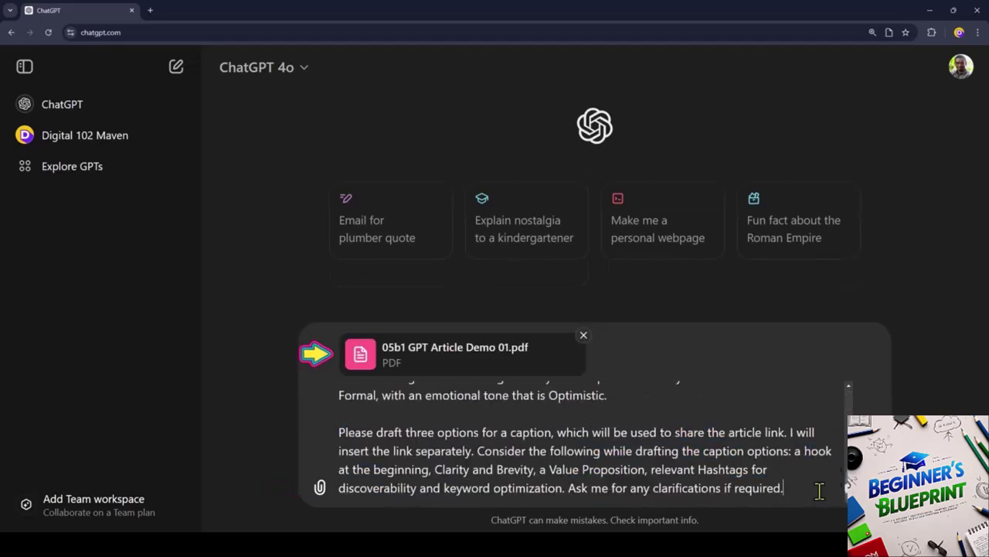
click(820, 490)
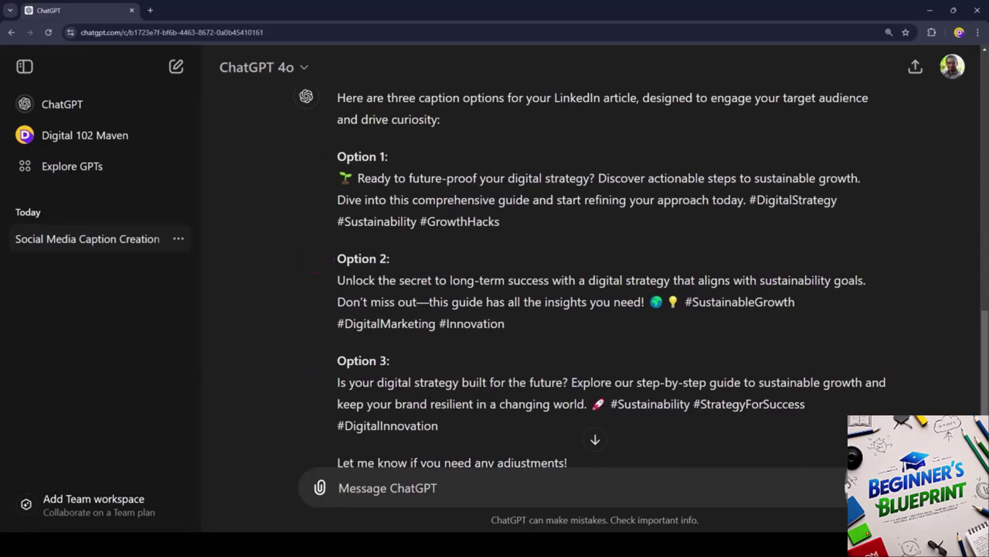
- Compare the opening hooks of the three LinkedIn caption options by highlighting each one, and read to the end of the response
drag(358, 178, 595, 178)
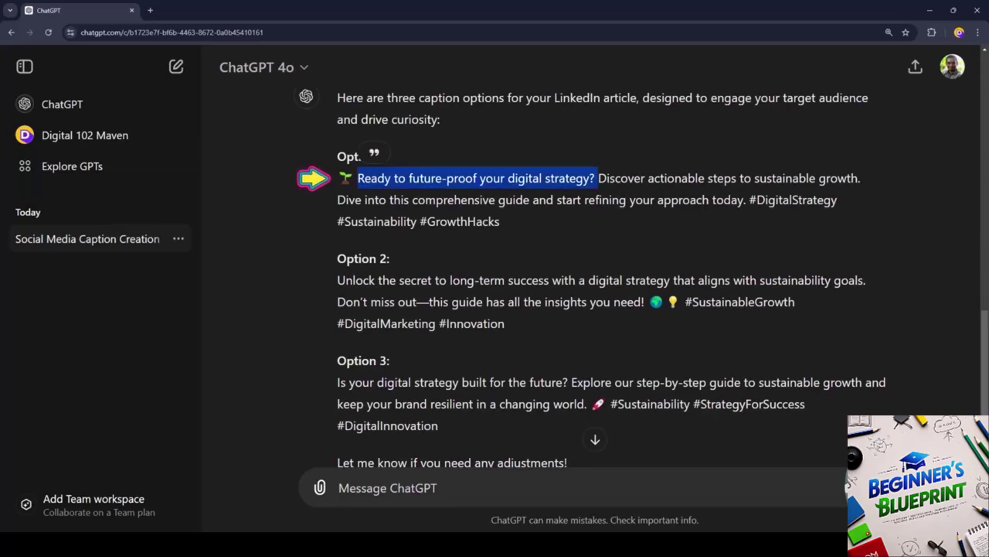
drag(338, 280, 549, 281)
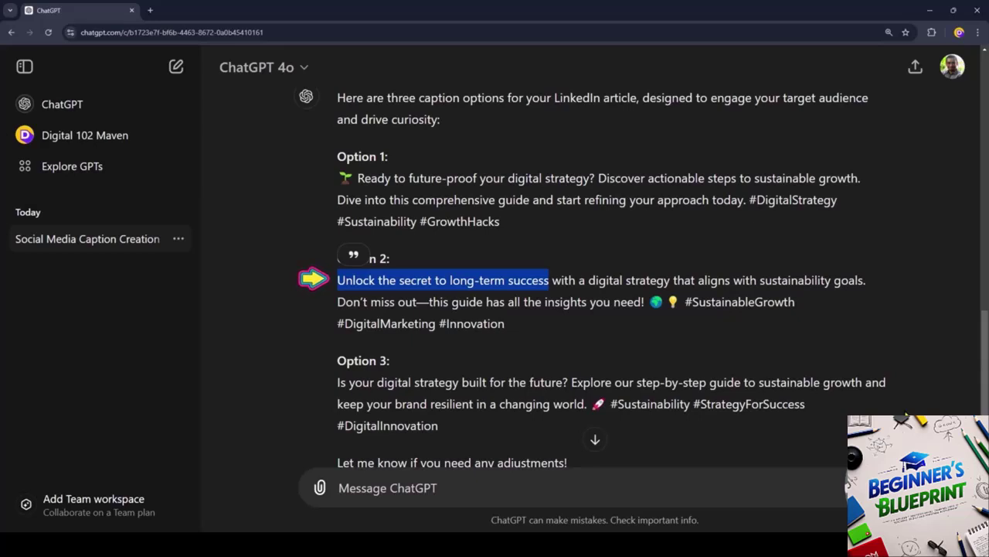
drag(338, 383, 568, 383)
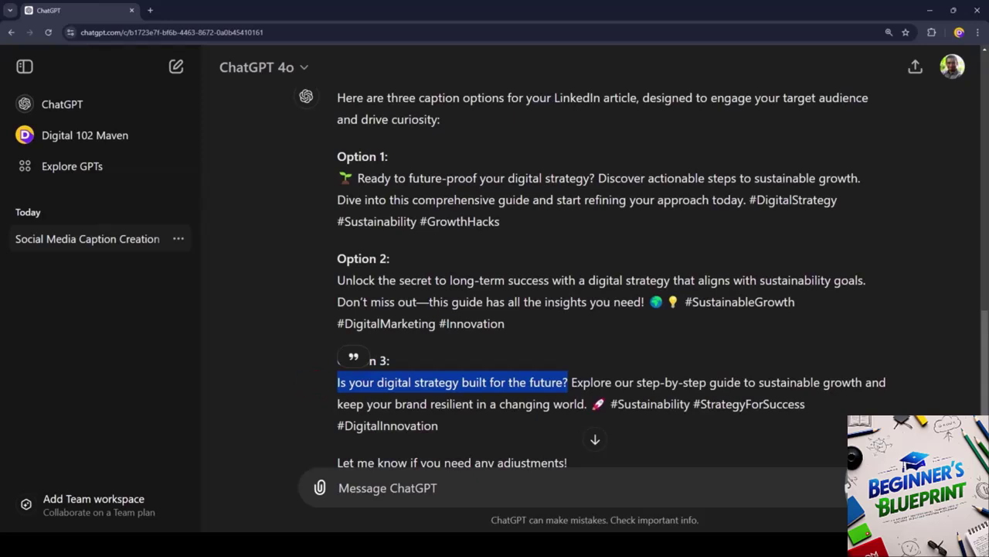
click(386, 488)
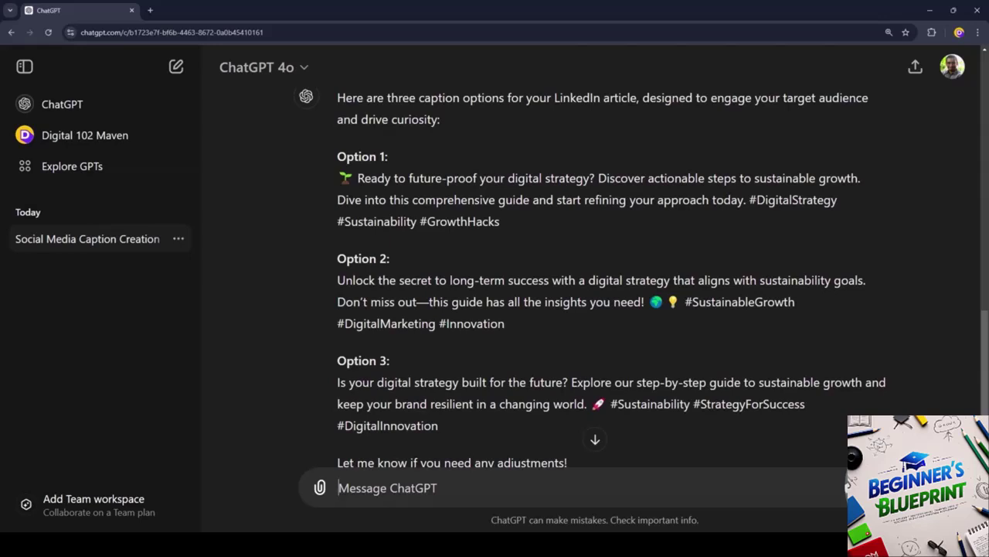
scroll(595, 270, down, 2)
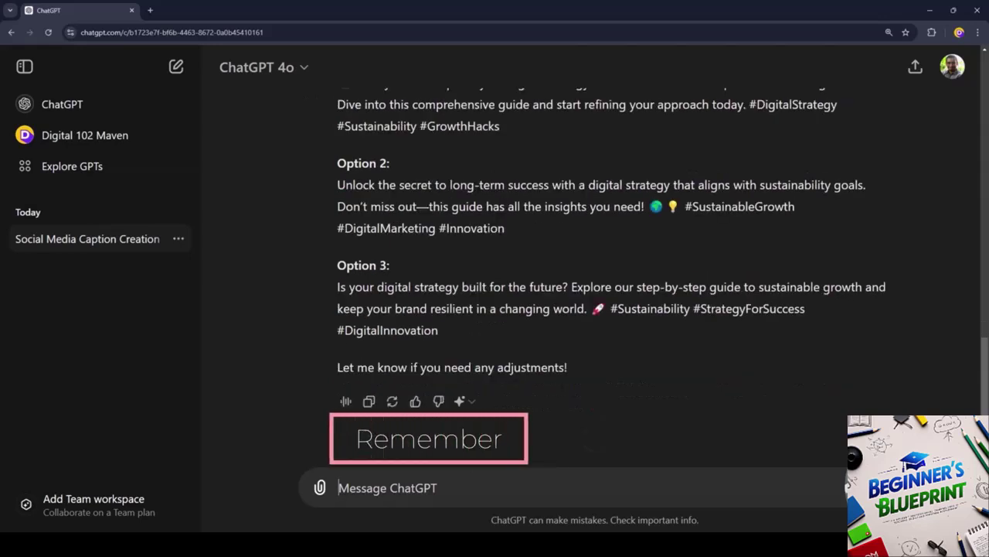
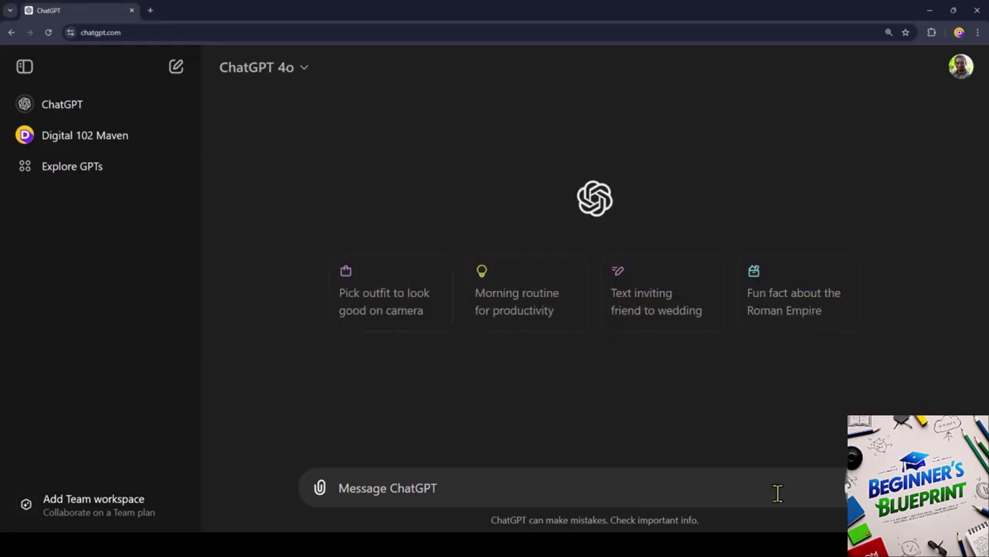
- Enter the one-month content calendar brief on Optimal use of Social Media Channels for India and South Asia, with audience, benefits and value propositions, plus a blank line
click(778, 492)
text(I need to Create a theme specific Content calendar, spanning one month.  I will use this calendar To create and schedule content on to a Facebook Page, Instagram Page, LinkedIn Page, YouTube Channel, and Twitter Page. Keep it relevant for people of India and South Asia. My goal is/are to generate user awareness and engagement. My topic/ product/ service/ brand is Optimal use of Social Media Channels. It's features are: Omni-Channel Communication, Opti-Channel Communication, Multichannel Communication.)
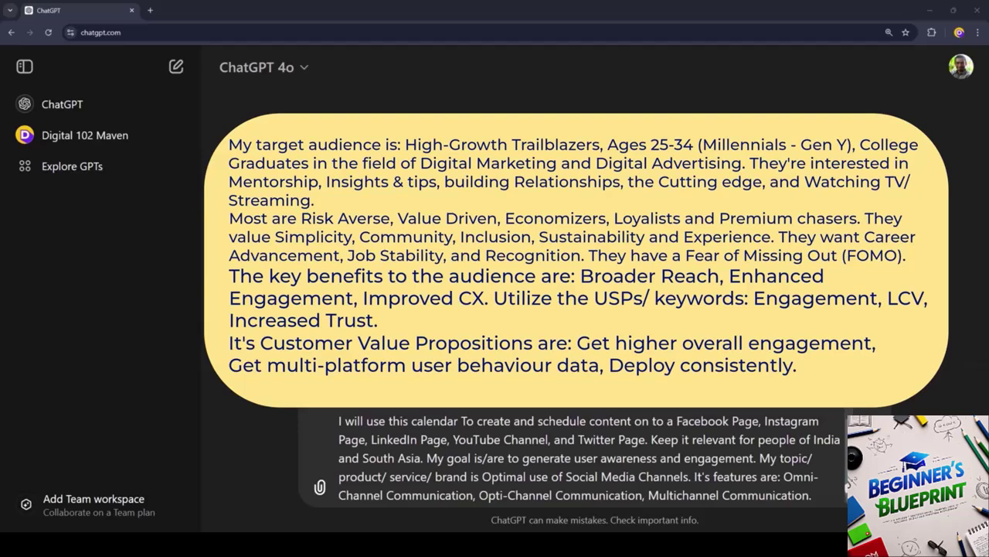
key(ctrl+v)
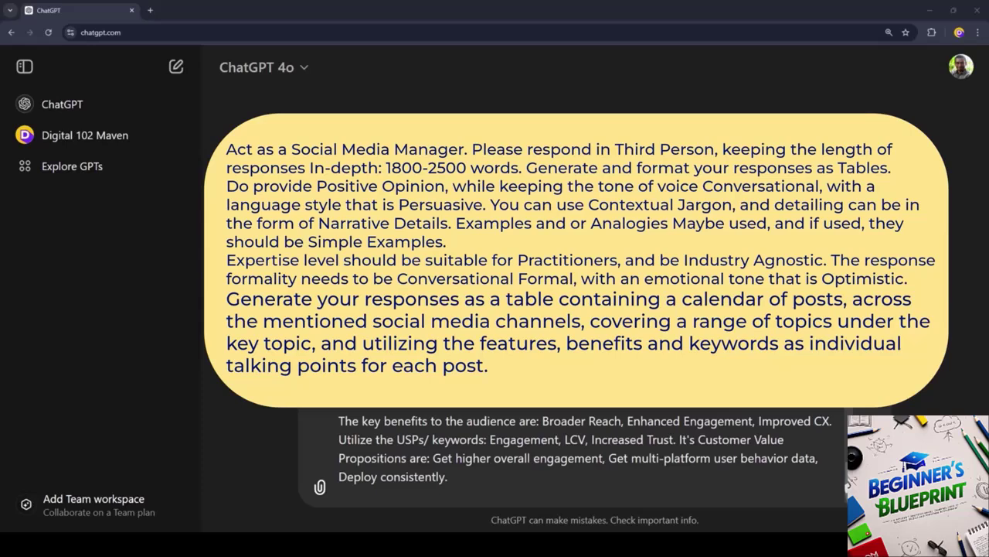
key(shift+Return)
key(shift+Return)
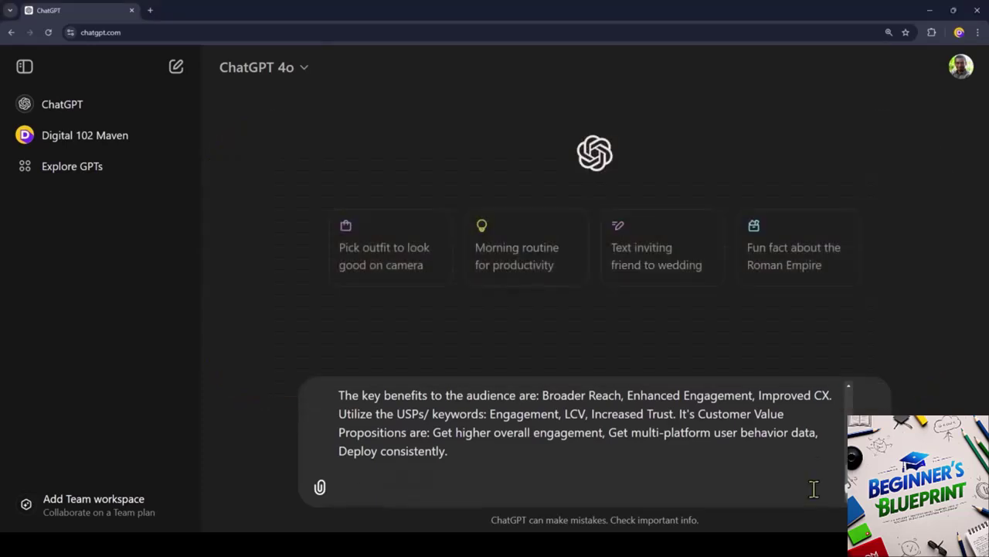
- Add instructions for a Social Media Manager's third-person, 1800-2500 word table response, append per-channel post quotas distributed daily over 1 month, and submit the prompt
text(Act as a Social Media Manager. Please respond in Third Person, keeping the length of responses In-depth: 1800-2500 words. Generate and format your responses as Tables. Do provide Positive Opinion, while keeping the tone of voice Conversational, with a language style that is Persuasive. You can use Contextual Jargon, and detailing can be in the form of Narrative Details. Examples and or Analogies Maybe used, and if used, they should be Simple Examples. Expertise level should be suitable for Practitioners, and be Industry Agnostic. The response formality needs to be Conversational Formal, with an emotional tone that is Optimistic. Generate your responses as a table containing a calendar of posts, across the mentioned social media channels, covering a range of topics under the key topic, and utilizing the features, benefits and keywords as individual talking points for each post.)
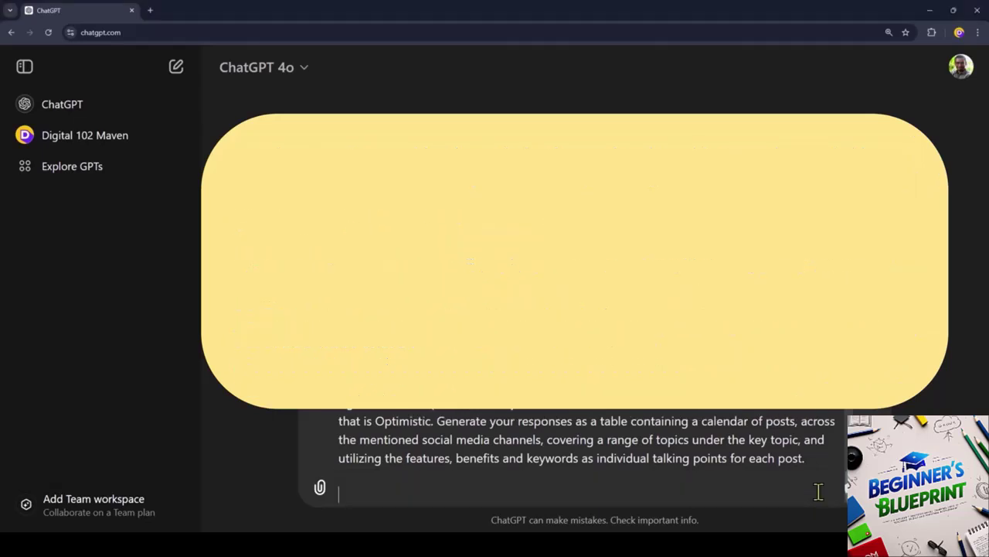
key(ctrl+v)
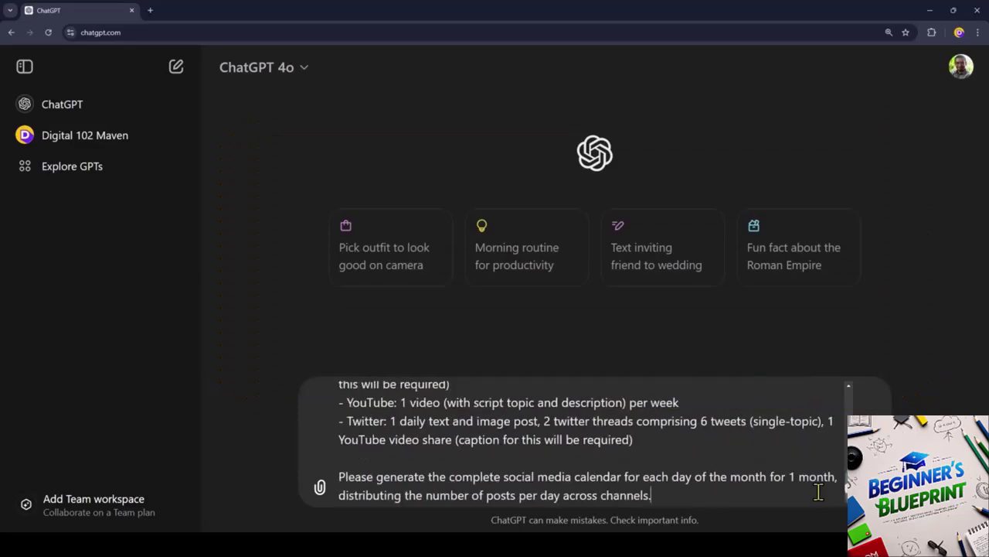
key(Return)
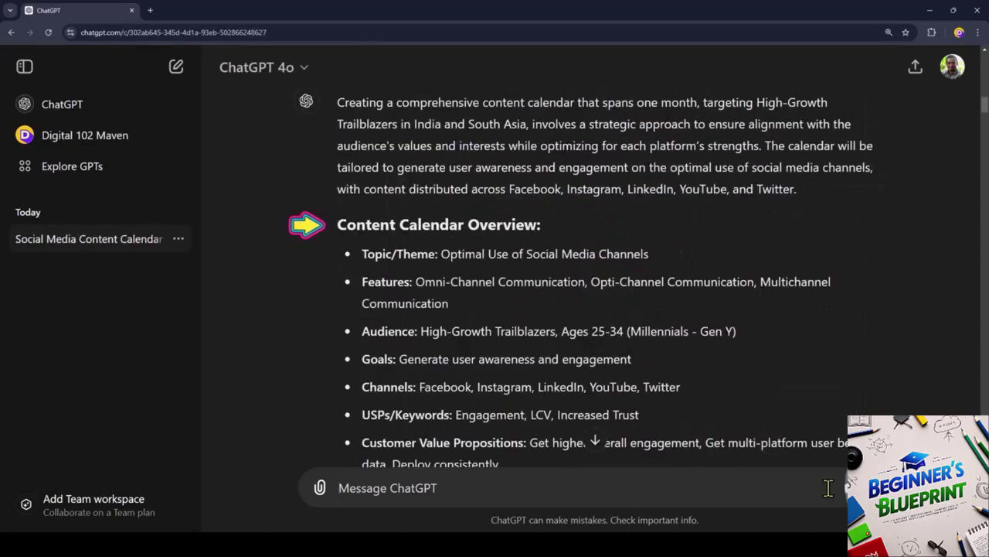
- Review the content calendar overview and the Week 1 table, including its Suggested Image/Video and Optimal Time to Post columns and the daily entries per platform
scroll(828, 488, down, 5)
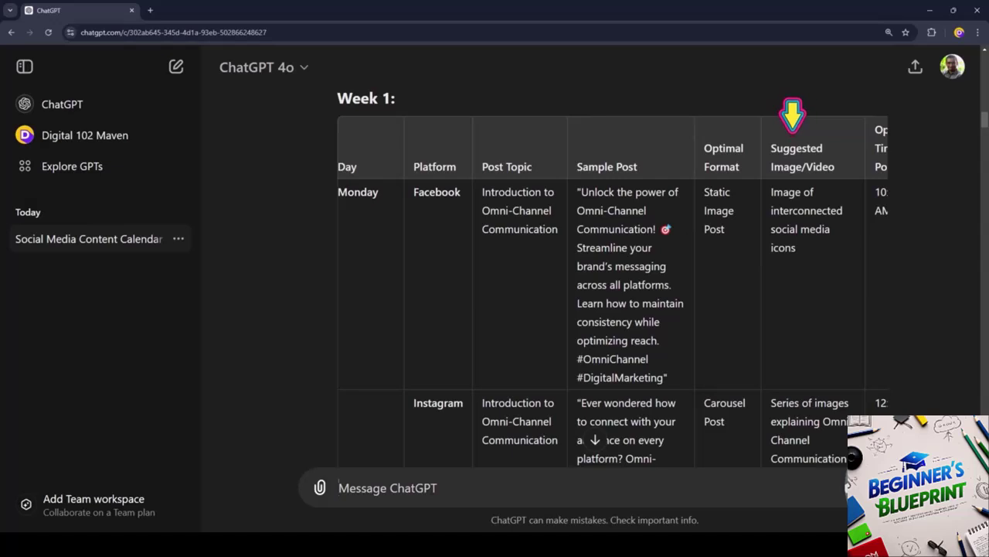
scroll(613, 279, right, 1)
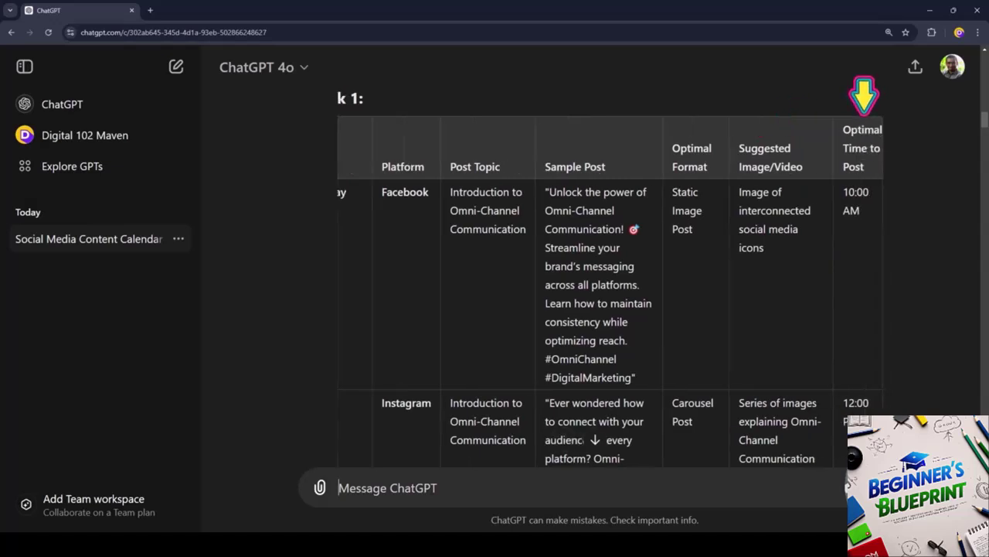
scroll(611, 279, down, 3)
scroll(611, 278, down, 5)
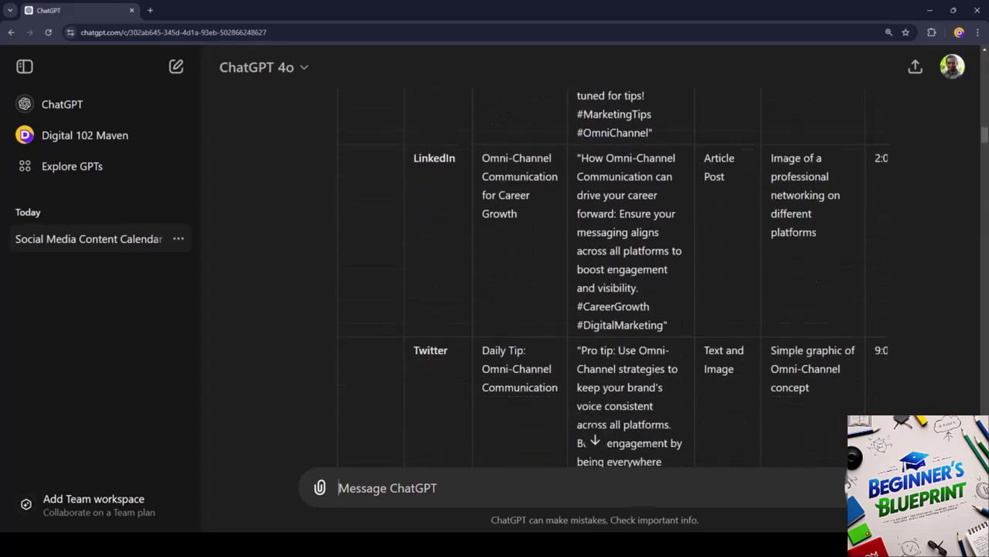
scroll(610, 278, down, 4)
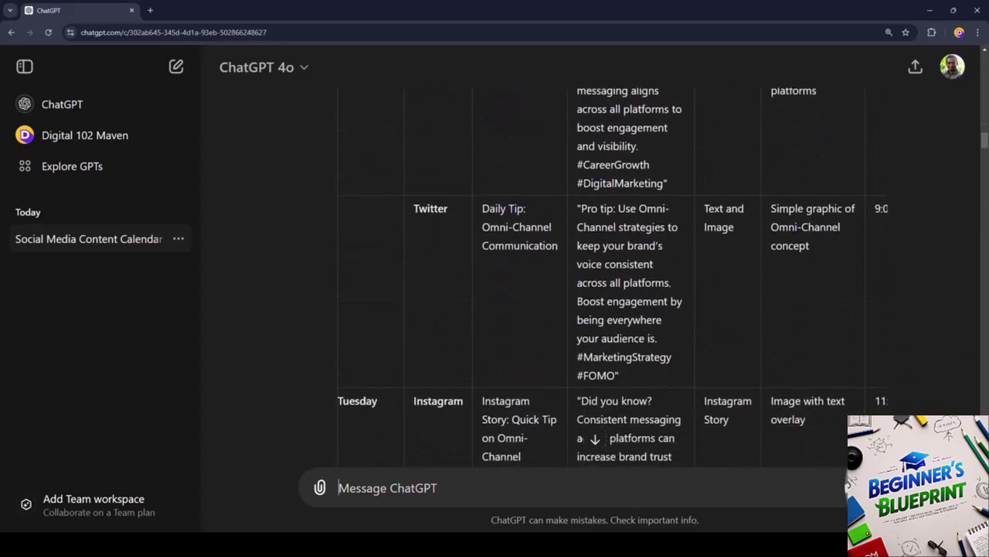
scroll(611, 279, down, 7)
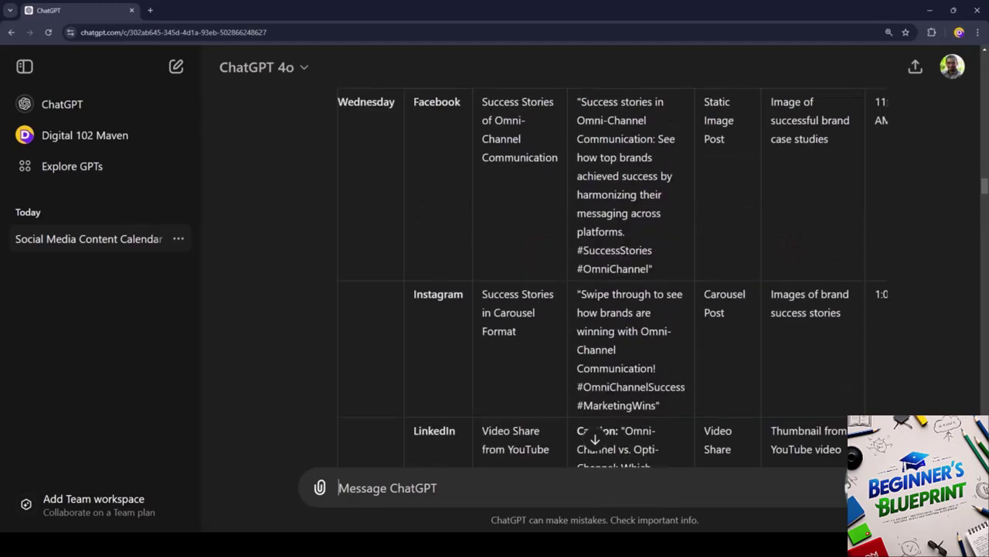
scroll(610, 279, down, 10)
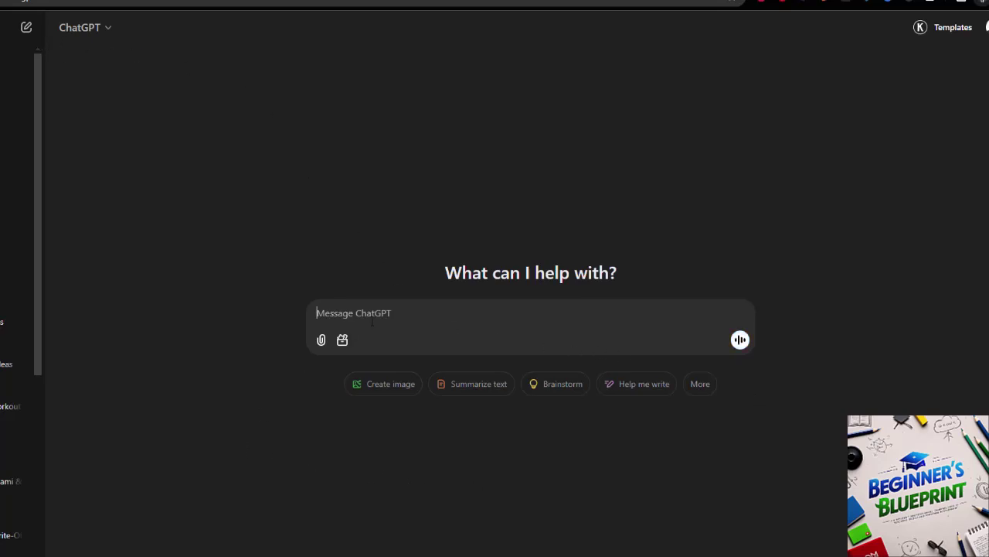
- Paste the brief for video marketing scripts for short YouTube videos on Practical Real-World SEO, promoting engagement in India and South Asia, into a new chat
key(ctrl+v)
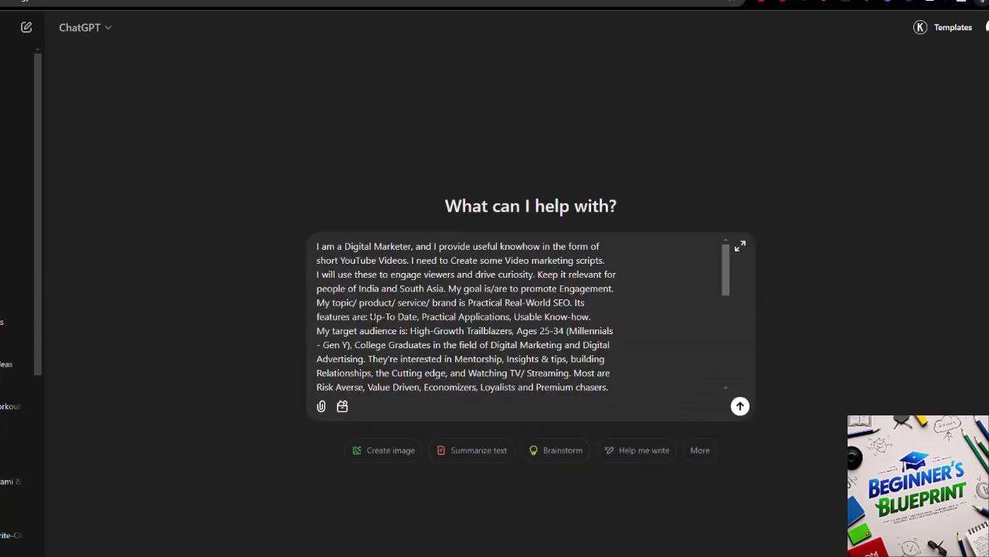